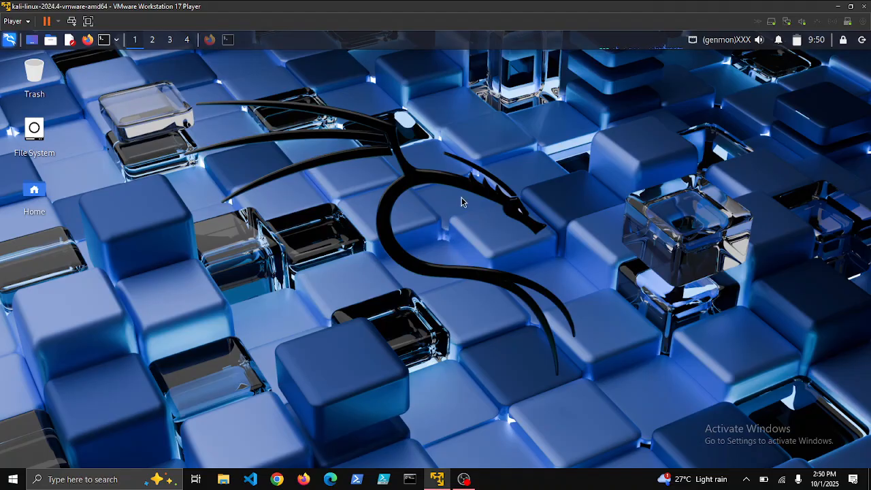
# - Open the terminal window and launch Wireshark from its command history
pyautogui.click(228, 39)
pyautogui.click(228, 39)
pyautogui.click(230, 40)
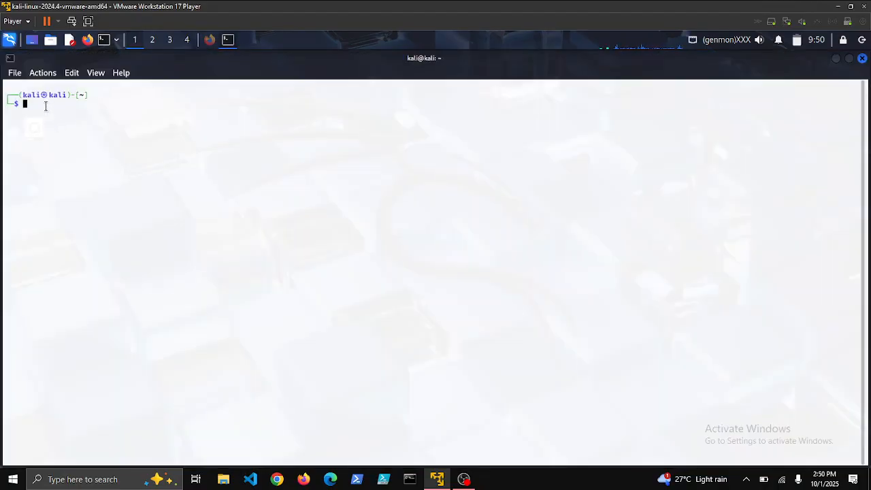
pyautogui.write('clear')
pyautogui.press('Up')
pyautogui.press('Return')
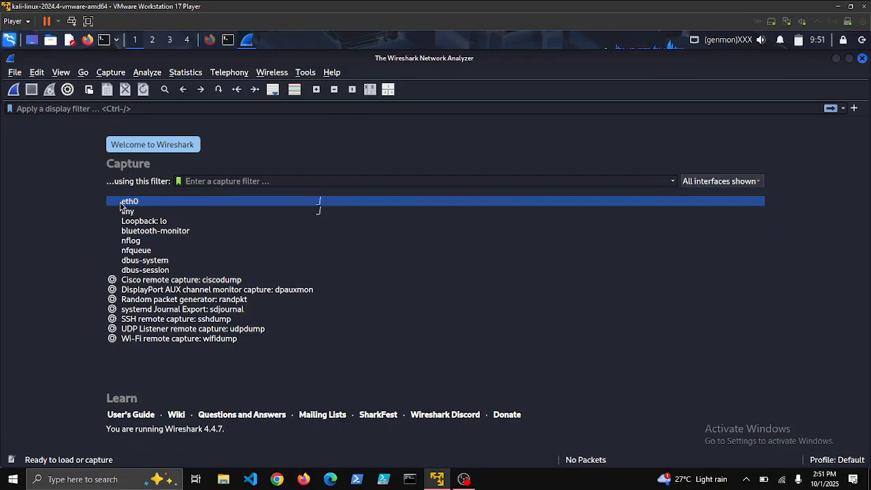
# - Start a trial live capture on the eth0 interface, and stop it
pyautogui.moveTo(124, 206)
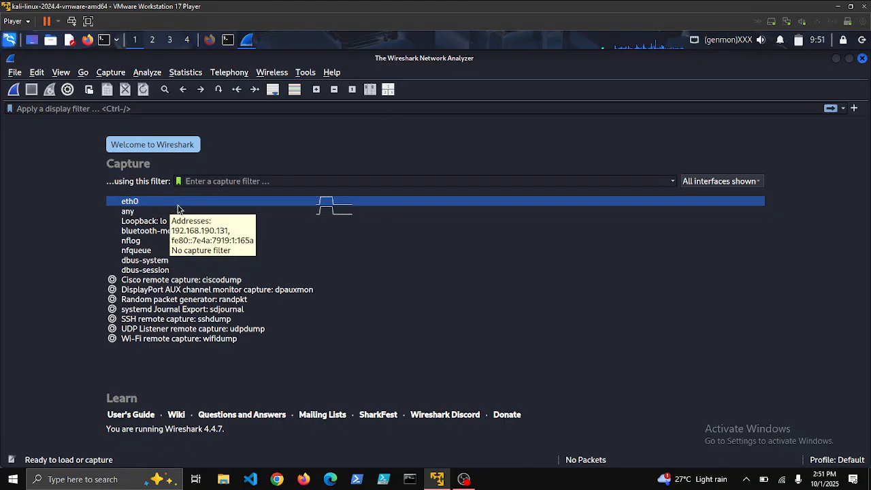
pyautogui.doubleClick(244, 202)
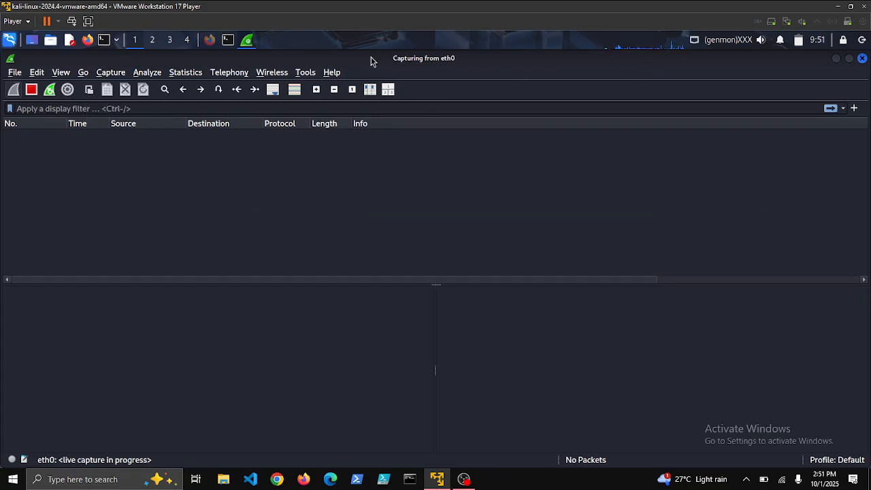
pyautogui.click(32, 89)
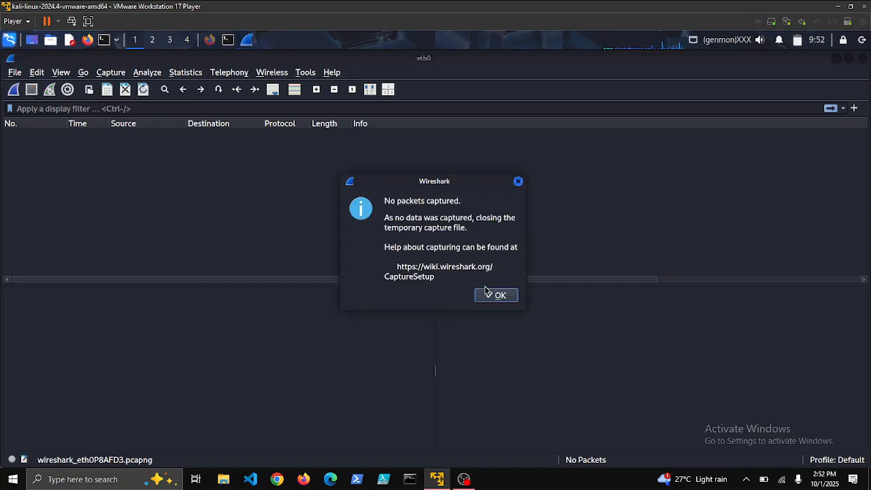
pyautogui.click(497, 296)
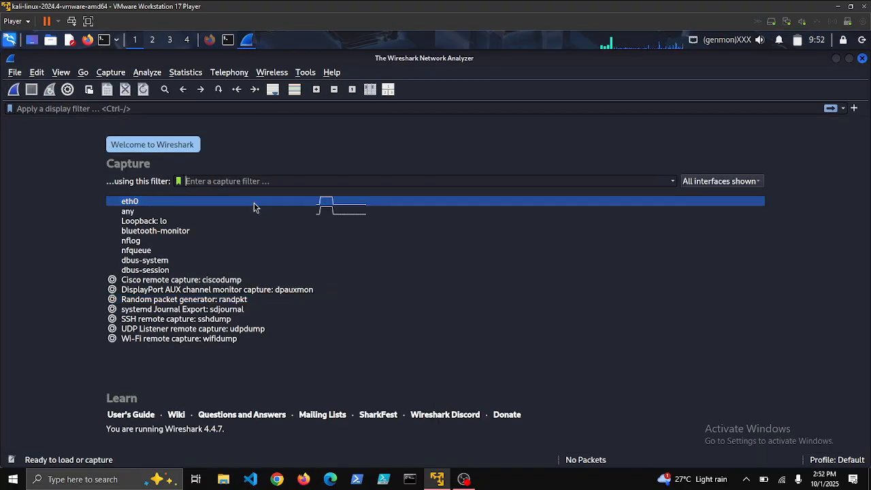
# - Start a new capture on eth0 and open the YouTube shortcut in Firefox to generate traffic
pyautogui.click(14, 92)
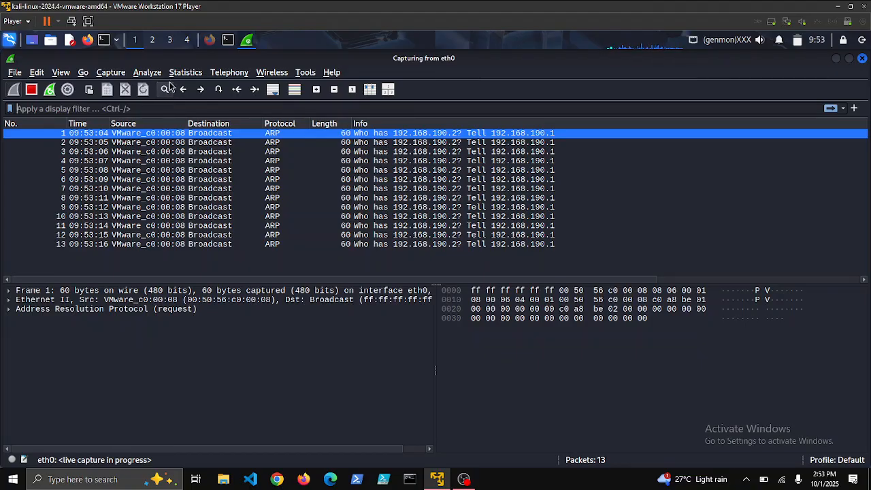
pyautogui.click(210, 41)
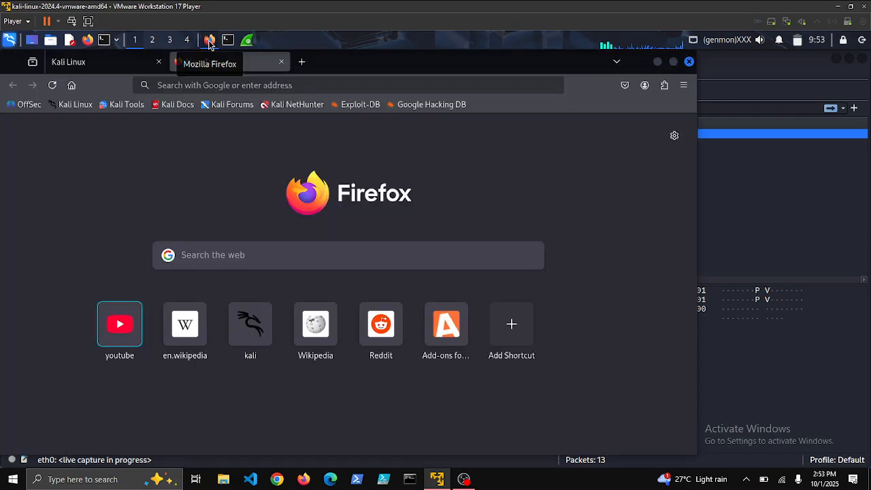
pyautogui.click(240, 254)
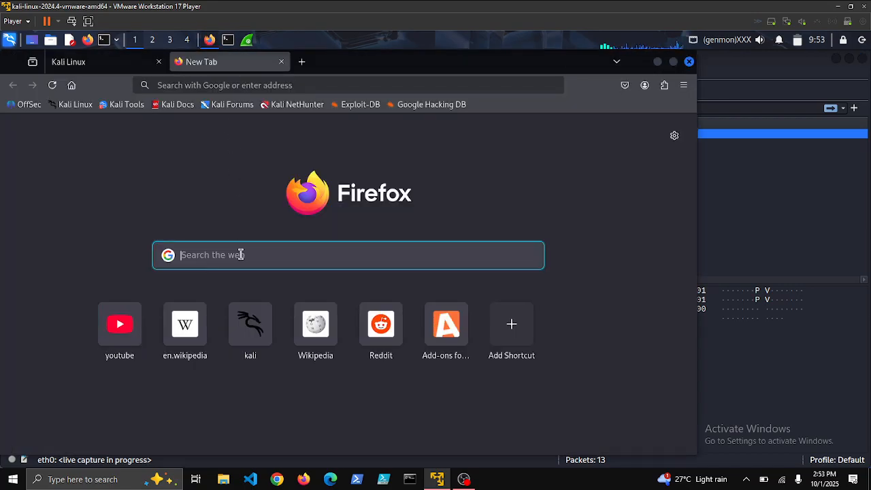
pyautogui.click(129, 333)
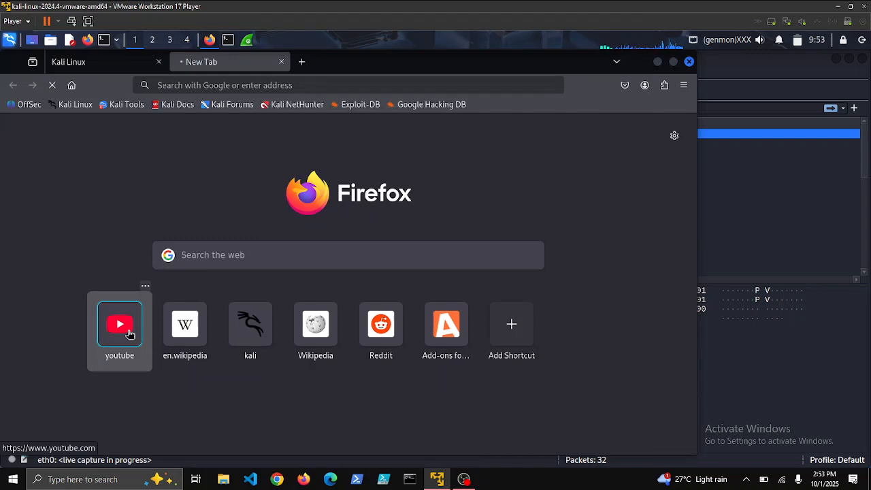
# - Switch back to Wireshark and set the packet time display format to Time of Day with Seconds precision
pyautogui.click(248, 41)
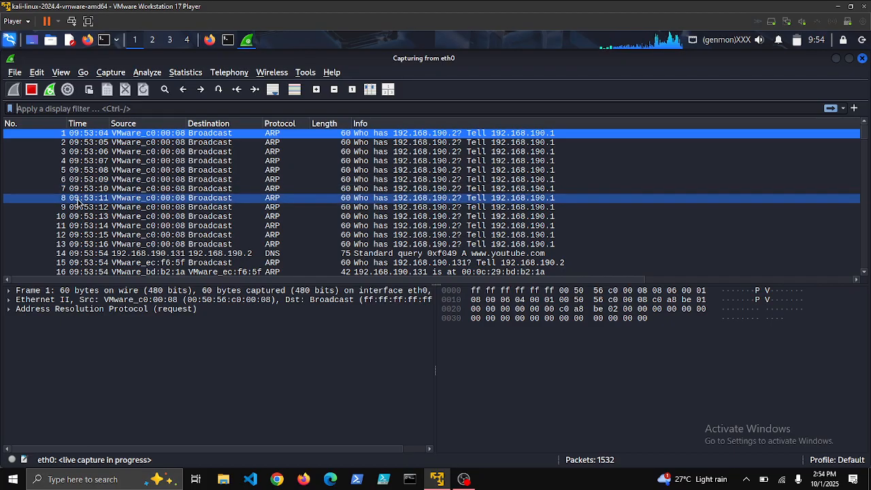
pyautogui.keyDown('shift'); pyautogui.click(88, 143); pyautogui.keyUp('shift')
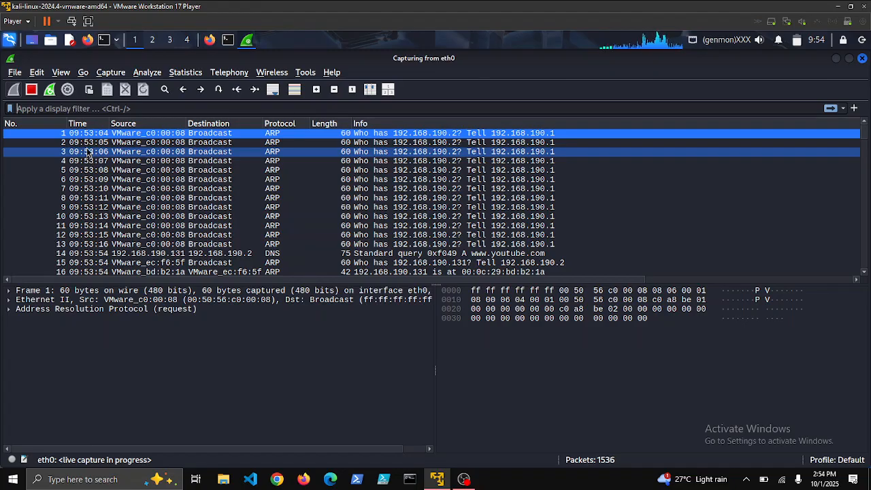
pyautogui.click(85, 134)
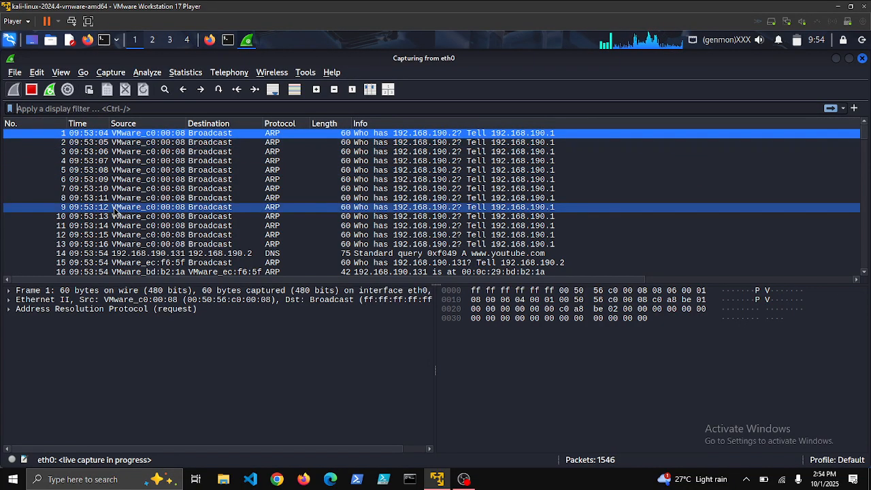
pyautogui.click(62, 72)
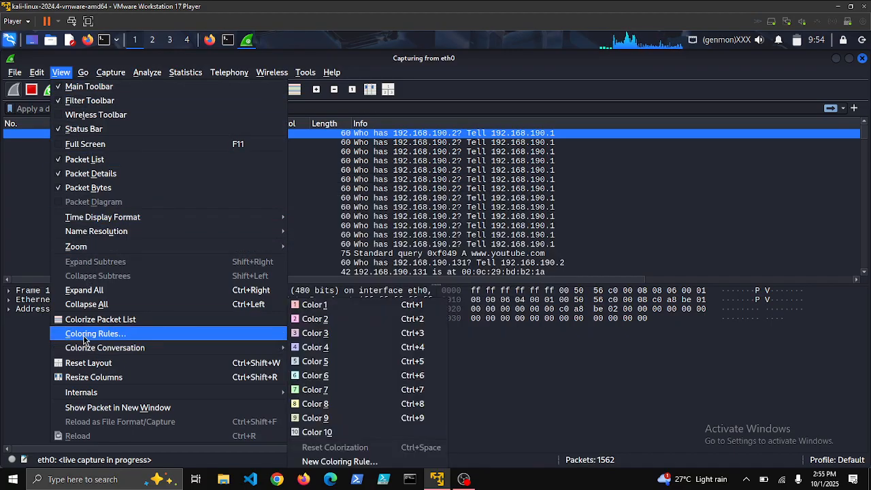
pyautogui.moveTo(90, 218)
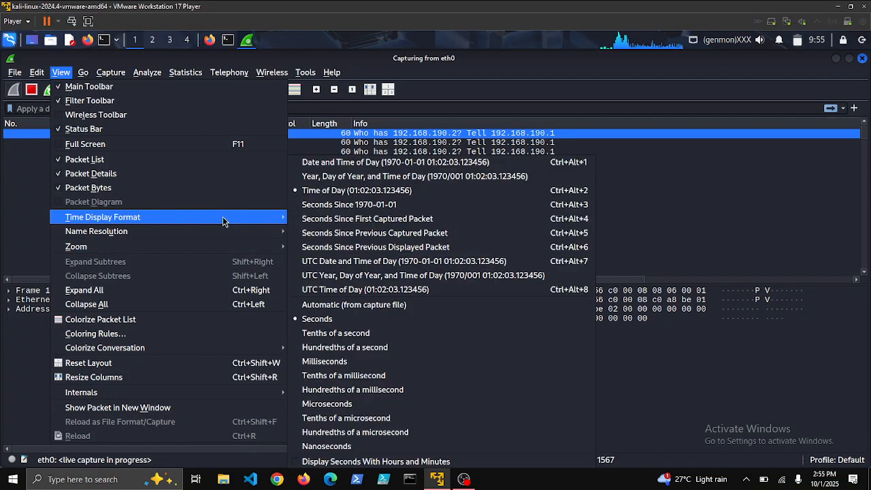
pyautogui.click(322, 196)
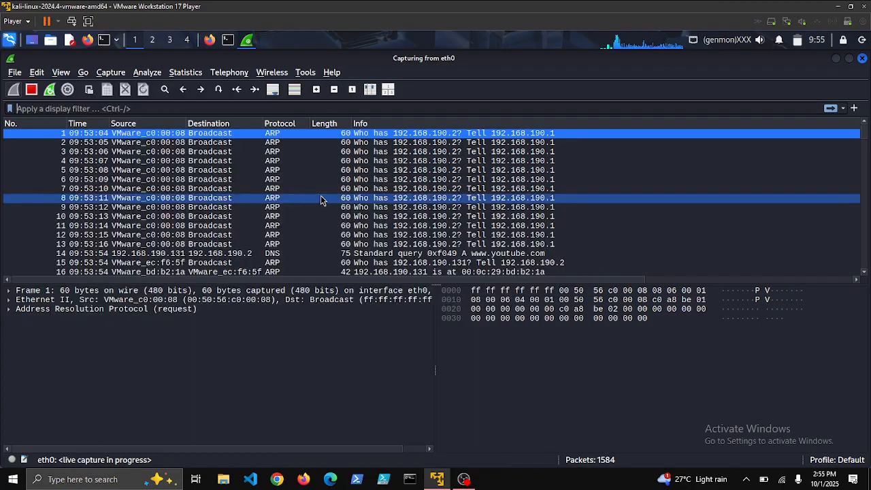
pyautogui.click(60, 71)
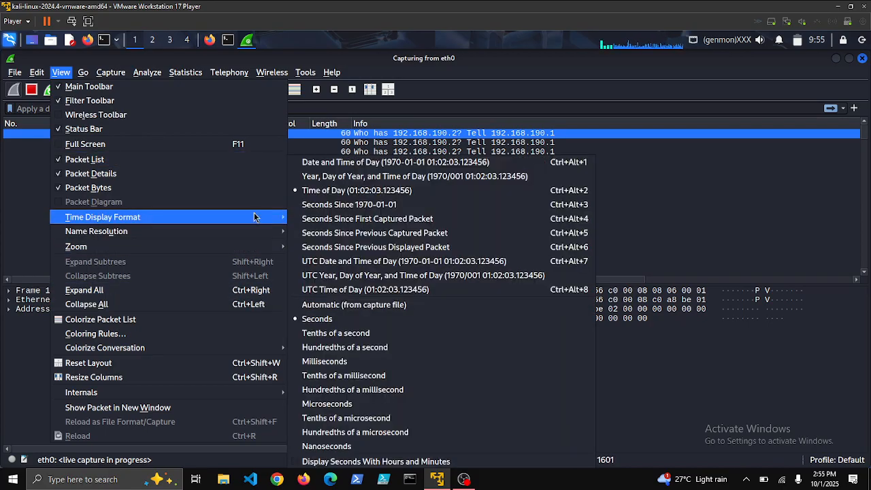
pyautogui.click(317, 319)
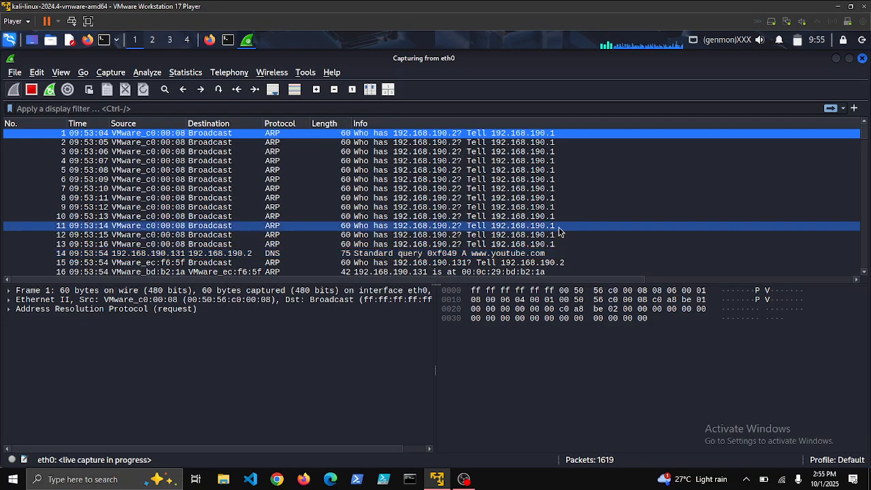
# - Examine the addresses, protocols, lengths and info of the TCP and TLSv1.3 packets around numbers 947 to 962
pyautogui.moveTo(866, 132); pyautogui.dragTo(867, 206)
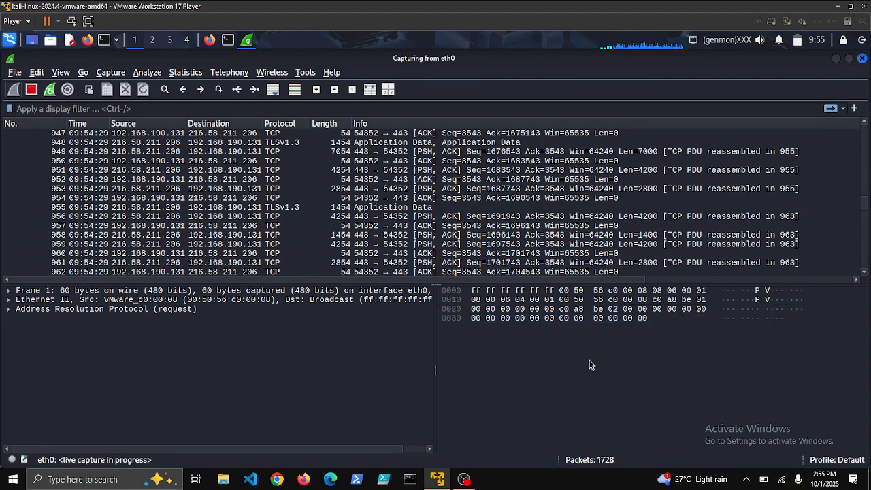
pyautogui.click(459, 254)
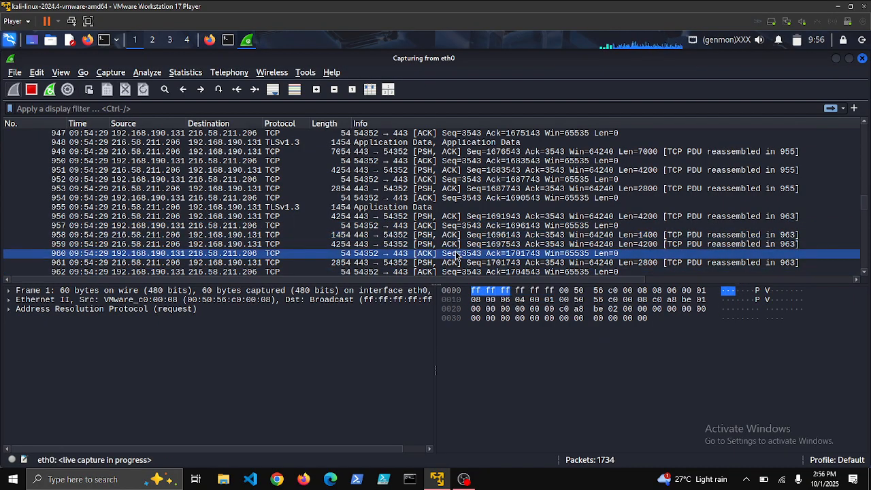
pyautogui.click(309, 190)
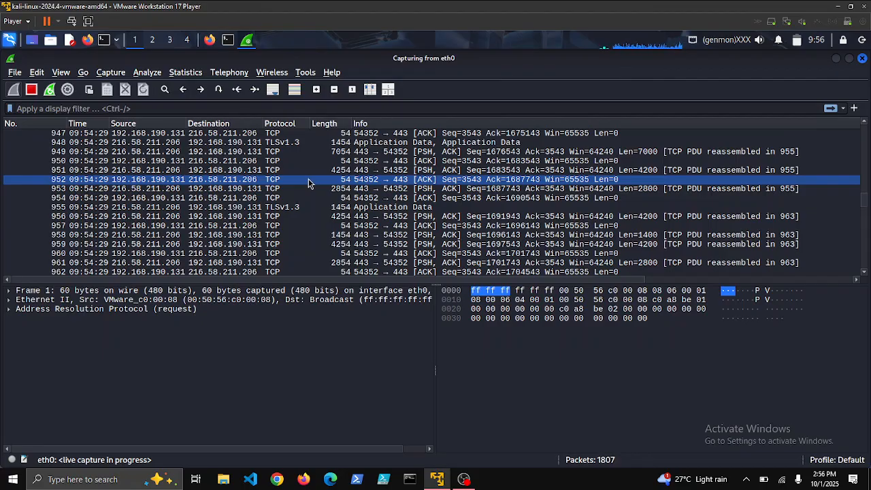
pyautogui.click(303, 206)
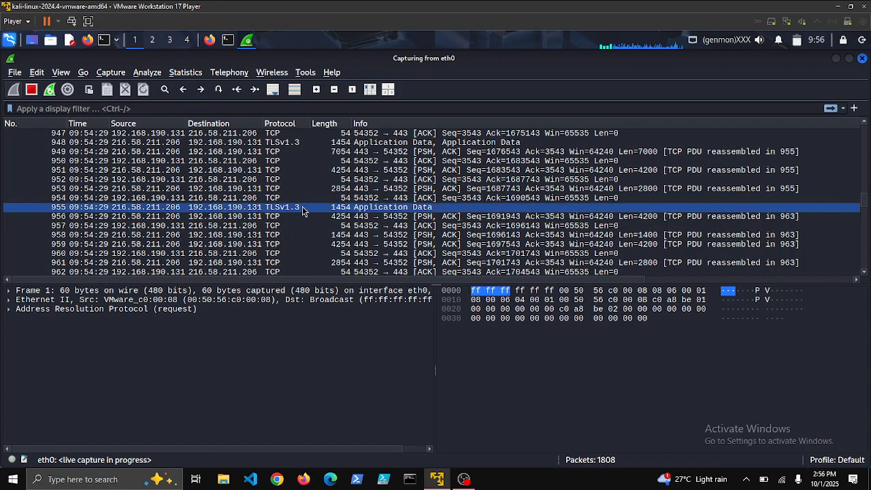
pyautogui.click(305, 190)
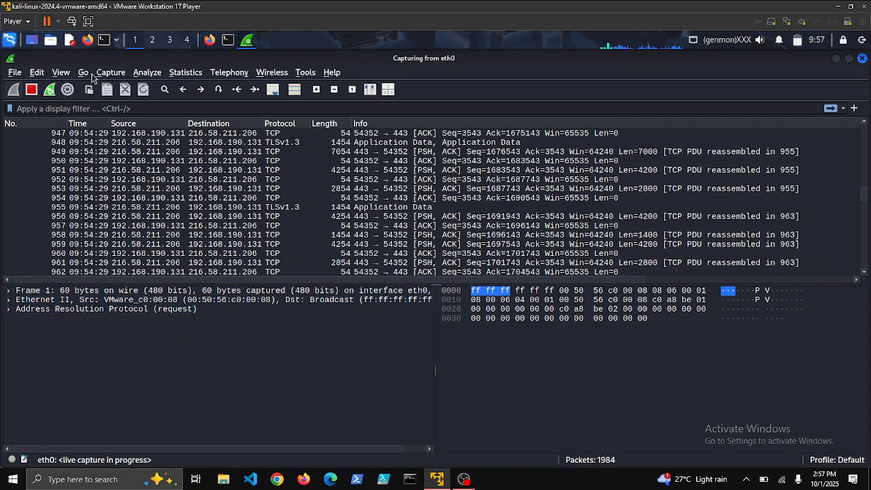
pyautogui.click(58, 72)
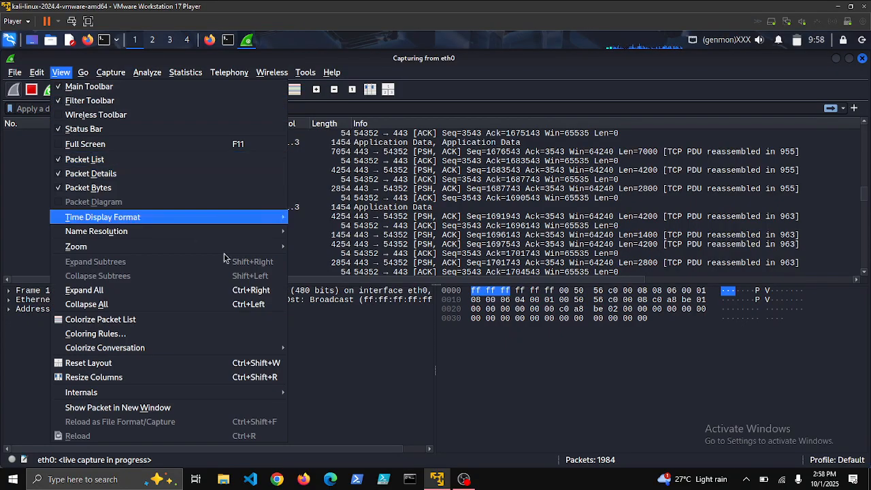
pyautogui.click(321, 347)
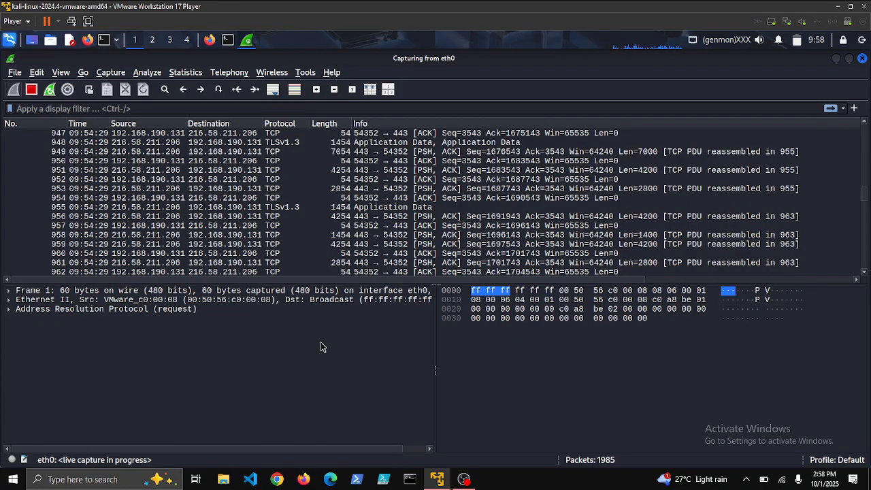
# - Inspect the expanded Frame 1 details and the packet's hex bytes, collapsing the frame details again
pyautogui.click(9, 291)
pyautogui.click(13, 299)
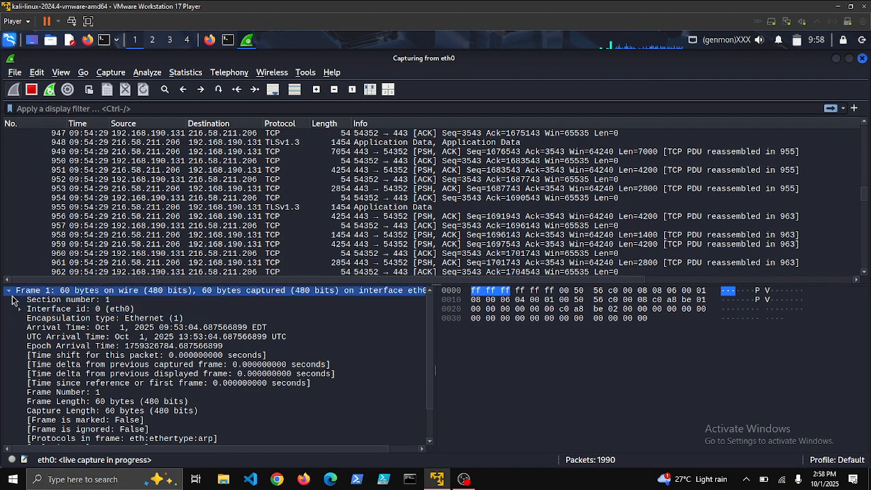
pyautogui.click(9, 291)
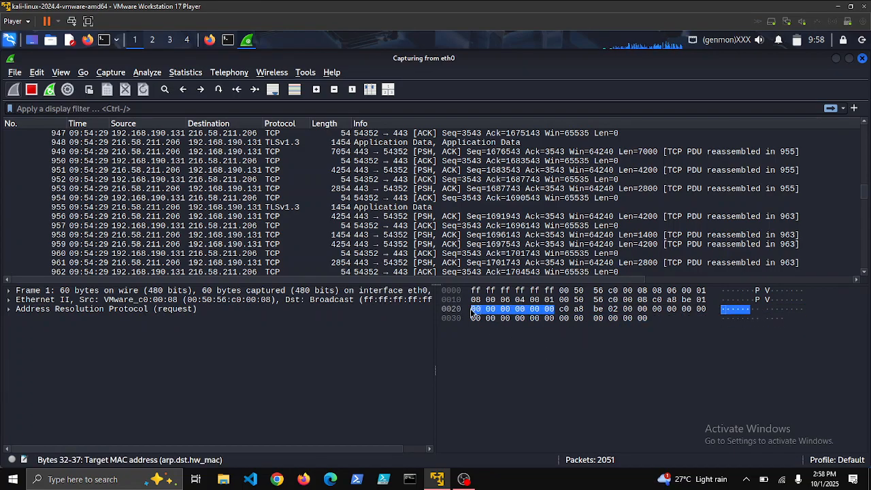
pyautogui.click(317, 227)
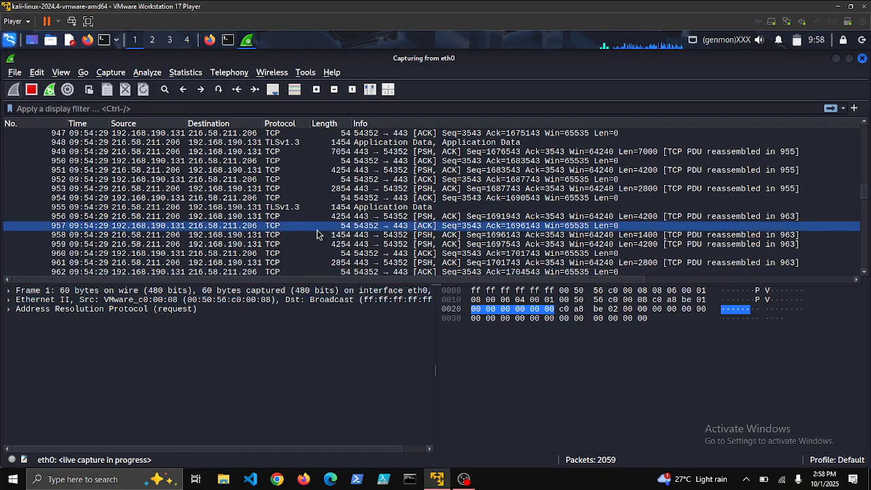
# - Generate more traffic by opening the Wikipedia shortcut in a new Firefox tab, and return to the Wireshark capture
pyautogui.click(210, 40)
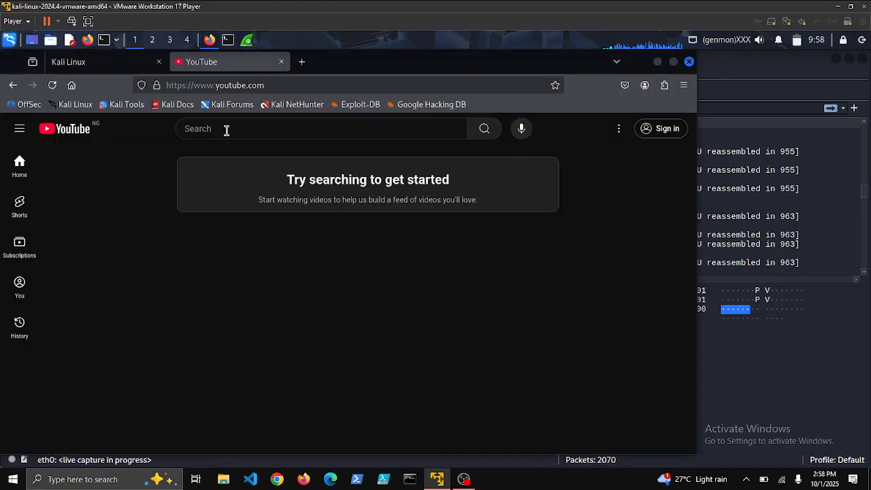
pyautogui.click(301, 61)
pyautogui.click(255, 256)
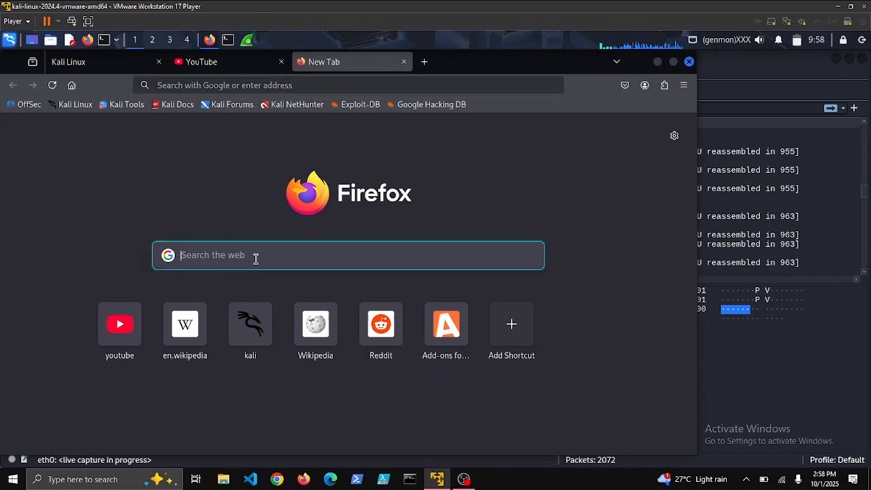
pyautogui.click(325, 335)
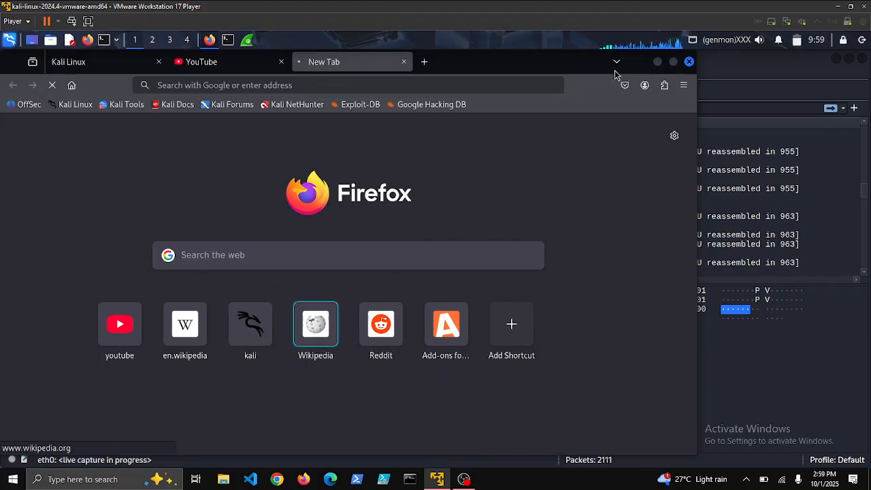
pyautogui.click(657, 63)
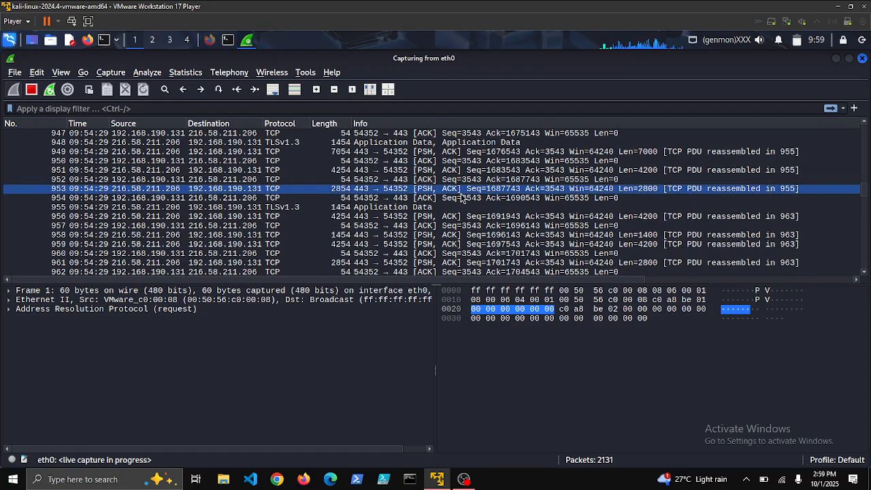
pyautogui.click(478, 135)
pyautogui.click(490, 180)
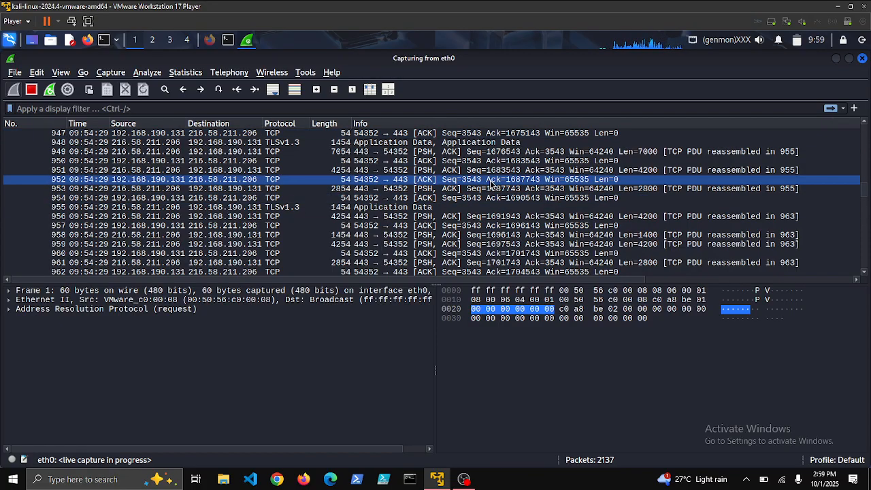
pyautogui.moveTo(491, 185); pyautogui.dragTo(208, 100)
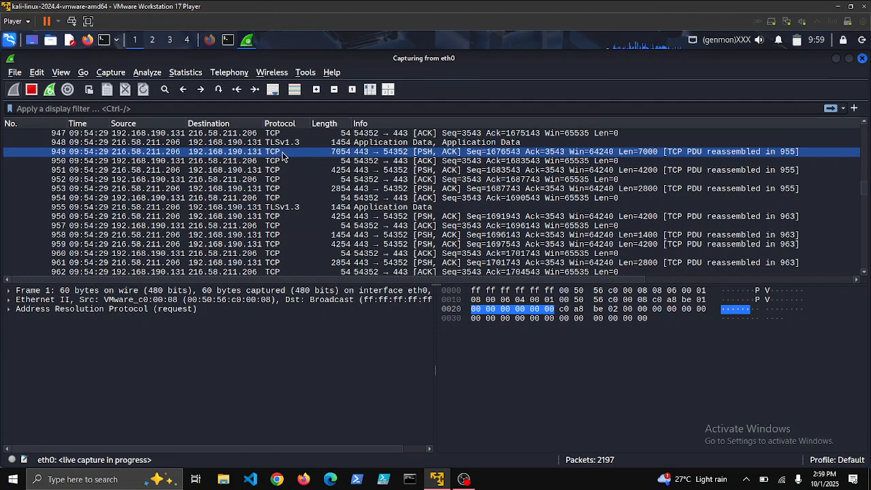
# - Apply the display filter tls to the captured packets
pyautogui.hotkey('ctrl', '/')
pyautogui.write('t')
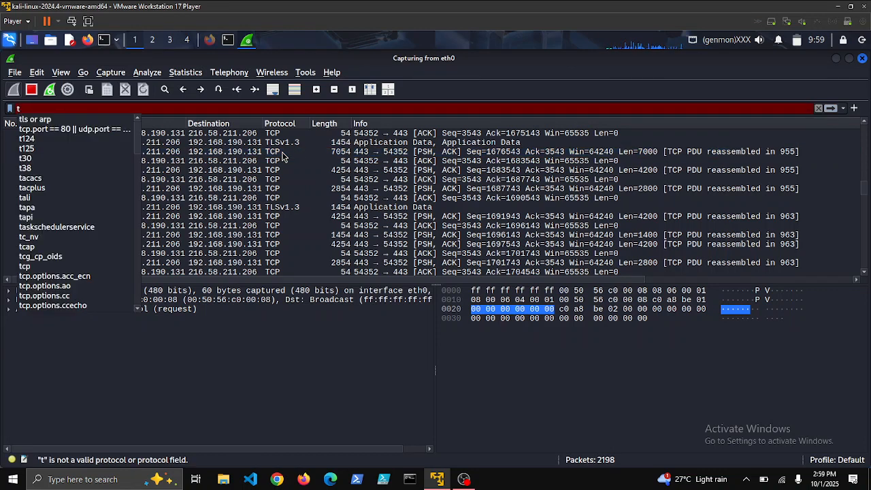
pyautogui.write('ls')
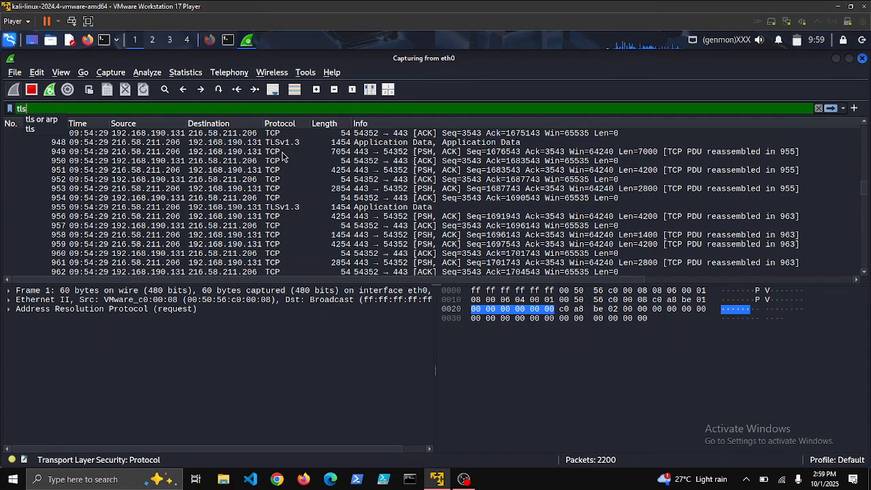
pyautogui.press('Return')
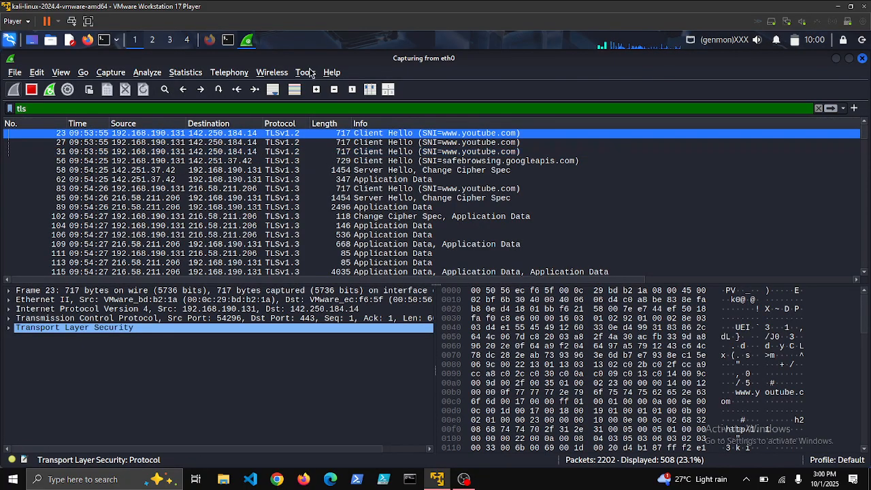
# - Search the filtered packet list for the string "wiki" using the Find Packet function
pyautogui.click(166, 89)
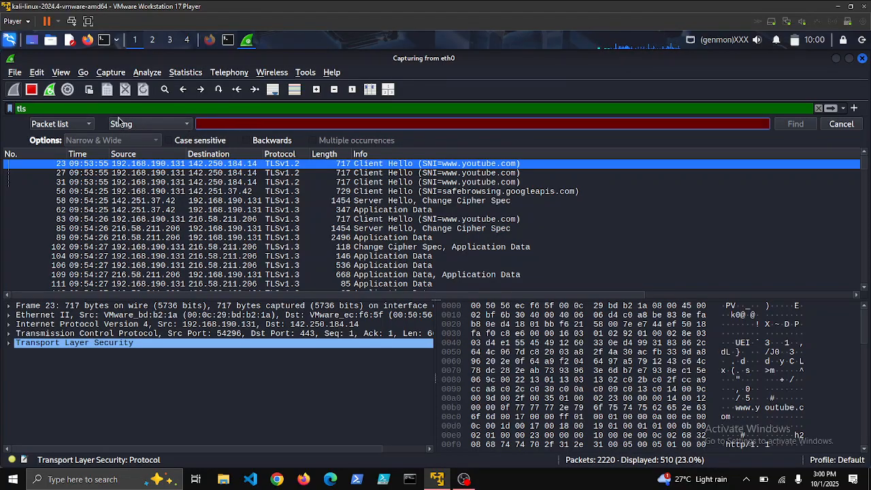
pyautogui.click(187, 128)
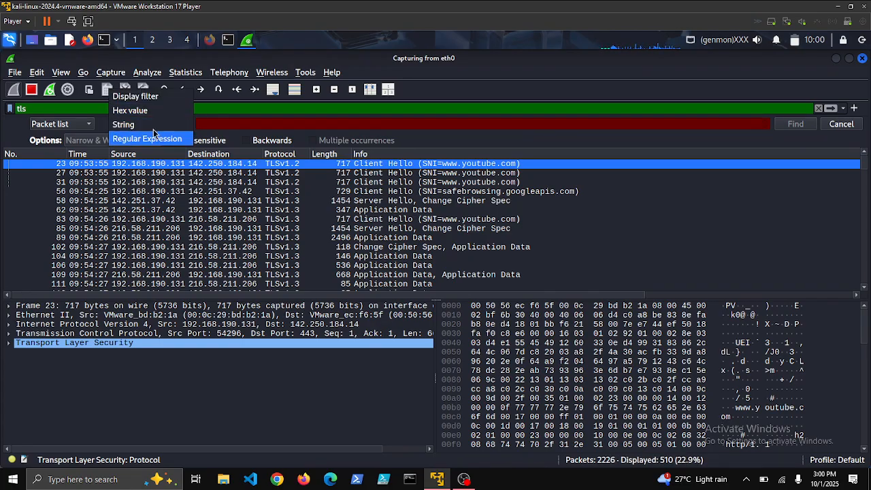
pyautogui.click(179, 123)
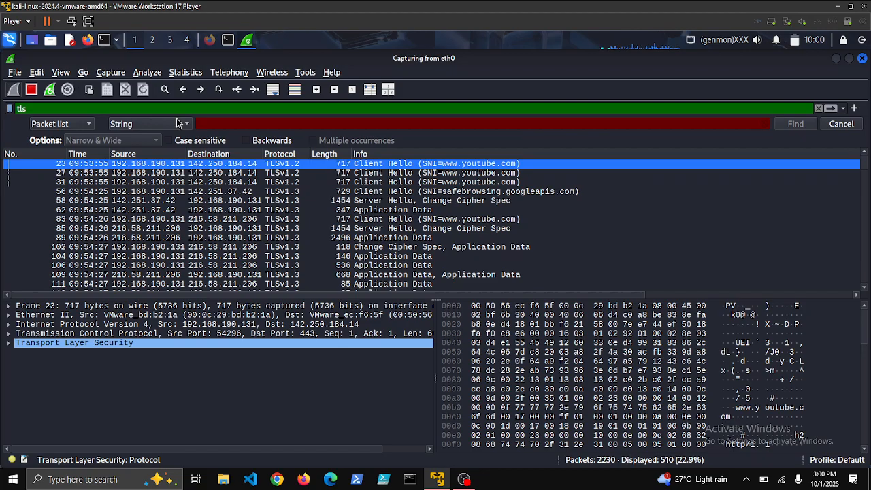
pyautogui.click(225, 123)
pyautogui.write('wi')
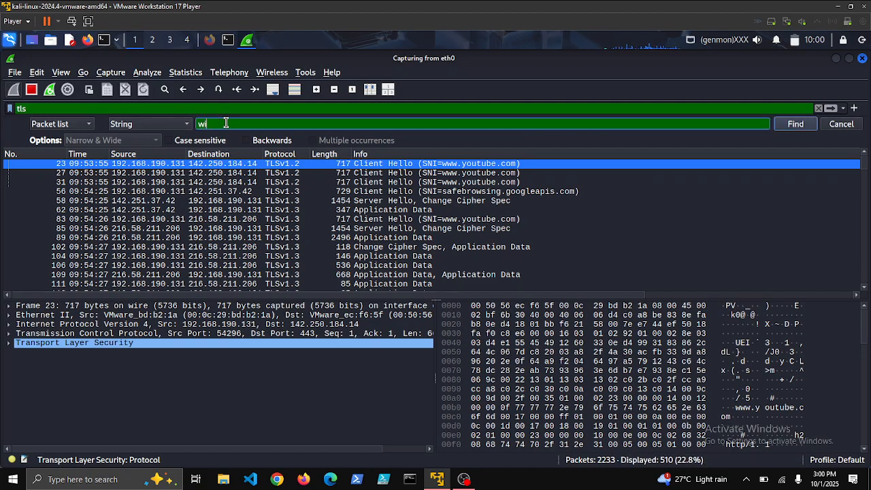
pyautogui.write('l')
pyautogui.press('Return')
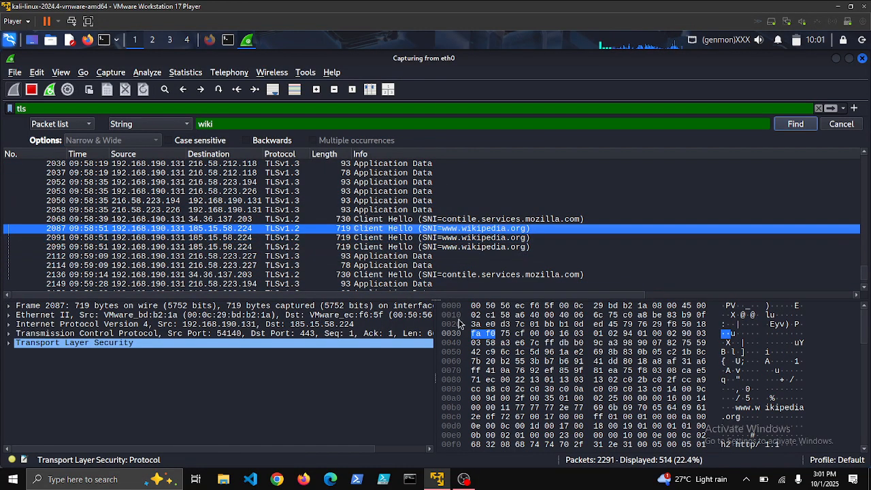
pyautogui.click(464, 481)
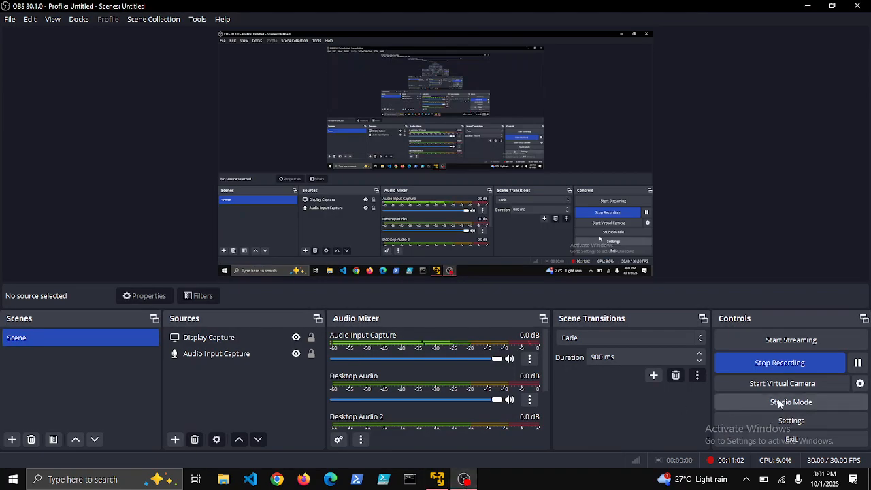